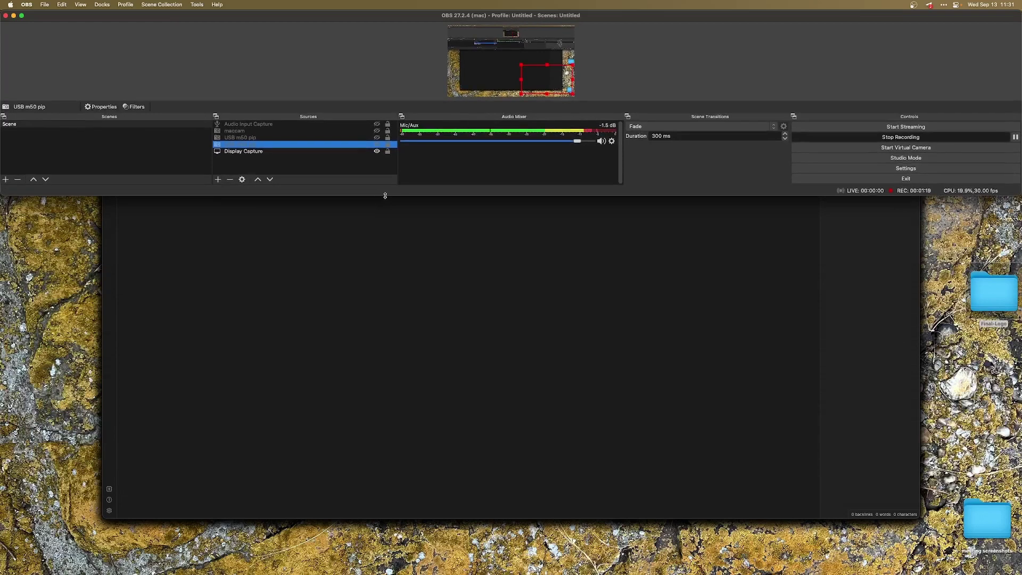
# Unhide the second 'USB m50 pip' webcam source and enlarge it over the lower-right of the display capture
pyautogui.click(101, 162)
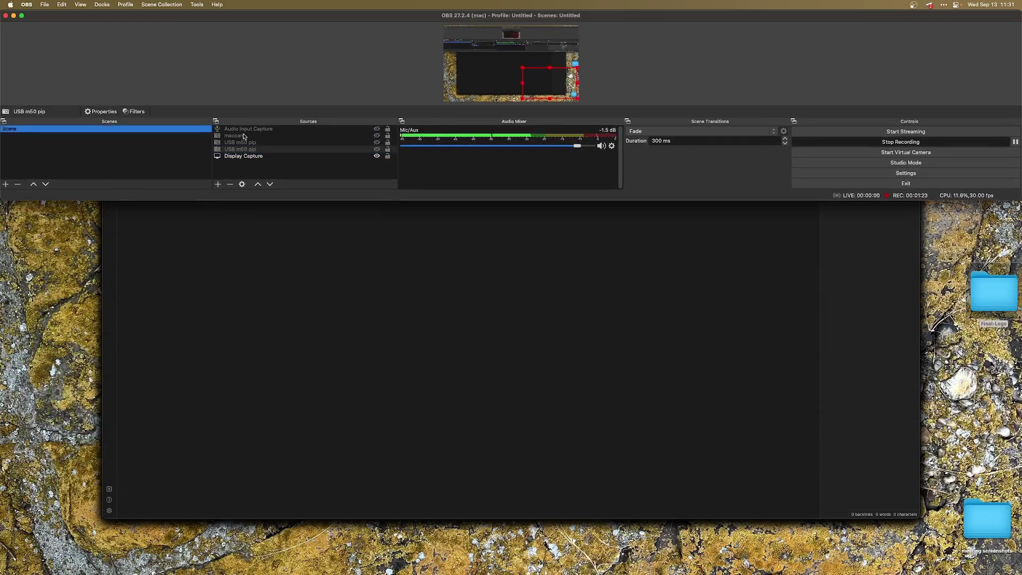
pyautogui.click(379, 149)
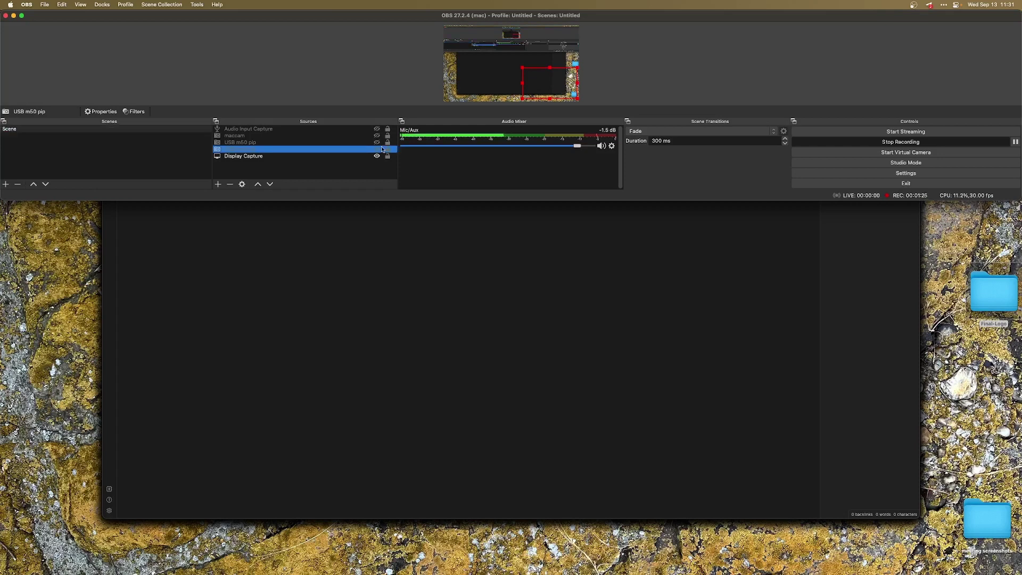
pyautogui.click(377, 150)
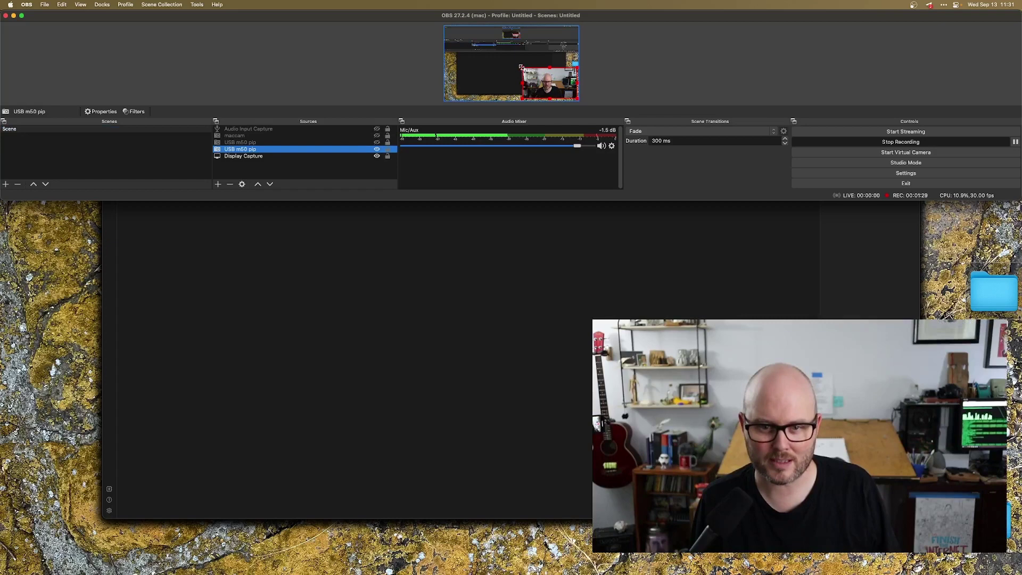
pyautogui.moveTo(521, 67); pyautogui.dragTo(496, 54)
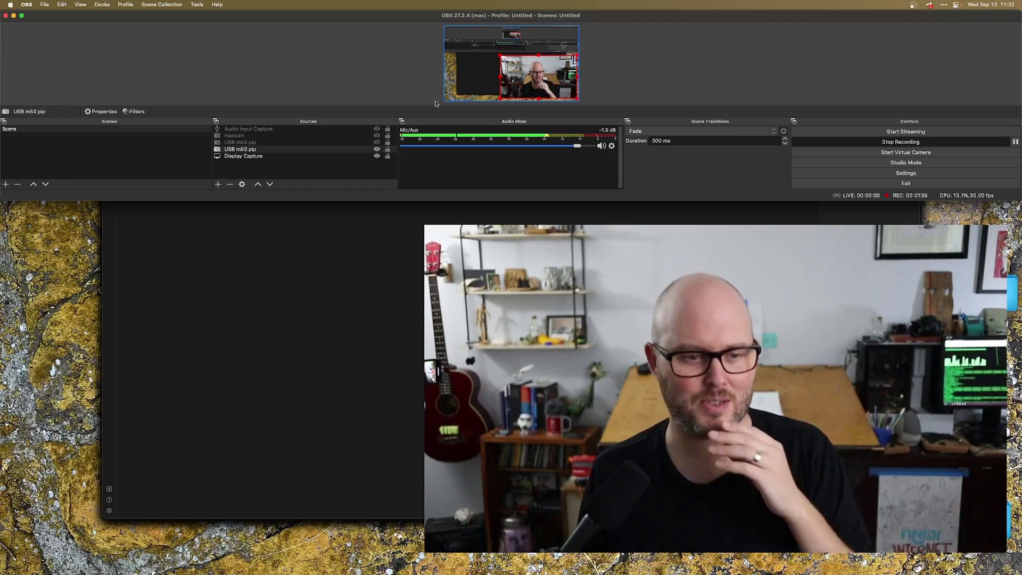
# Return focus to the scene and check OBS's quick-control menu without choosing anything
pyautogui.click(158, 149)
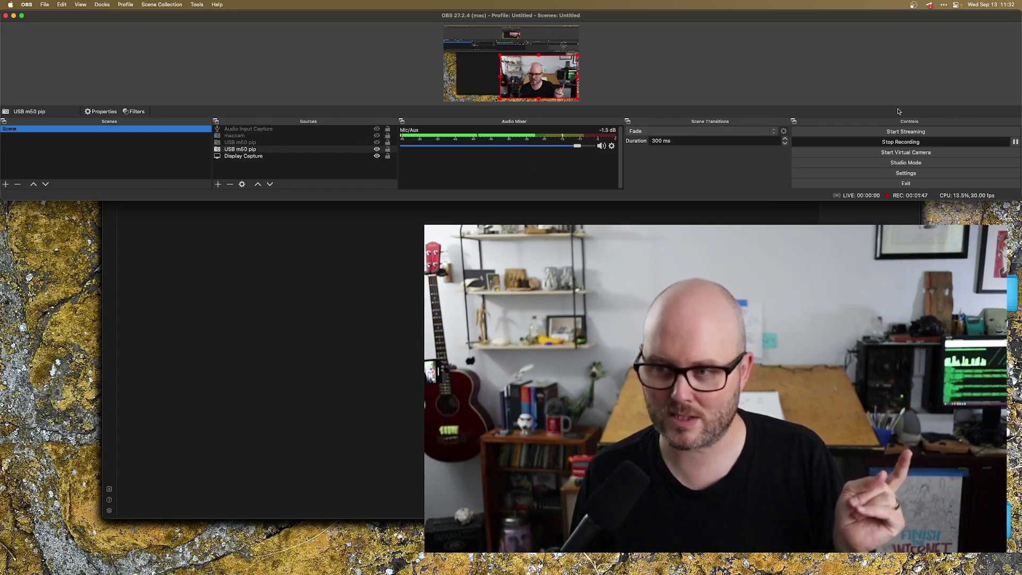
pyautogui.click(913, 6)
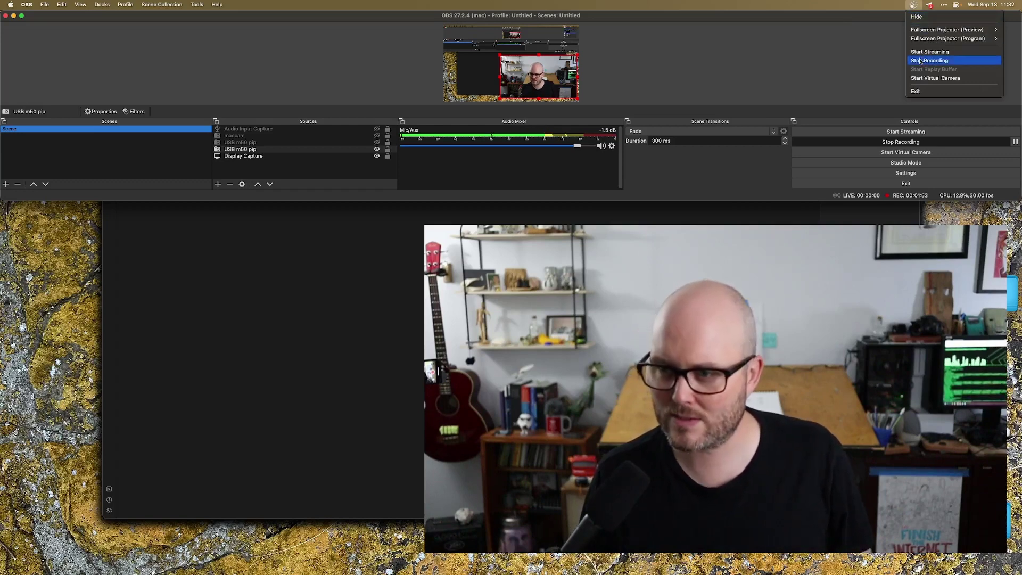
pyautogui.click(864, 4)
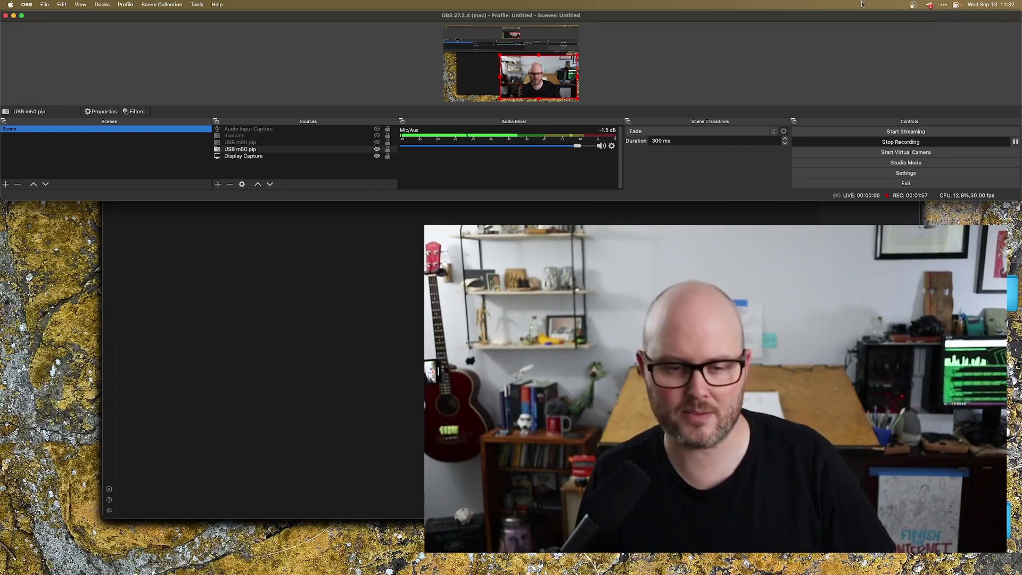
pyautogui.click(286, 171)
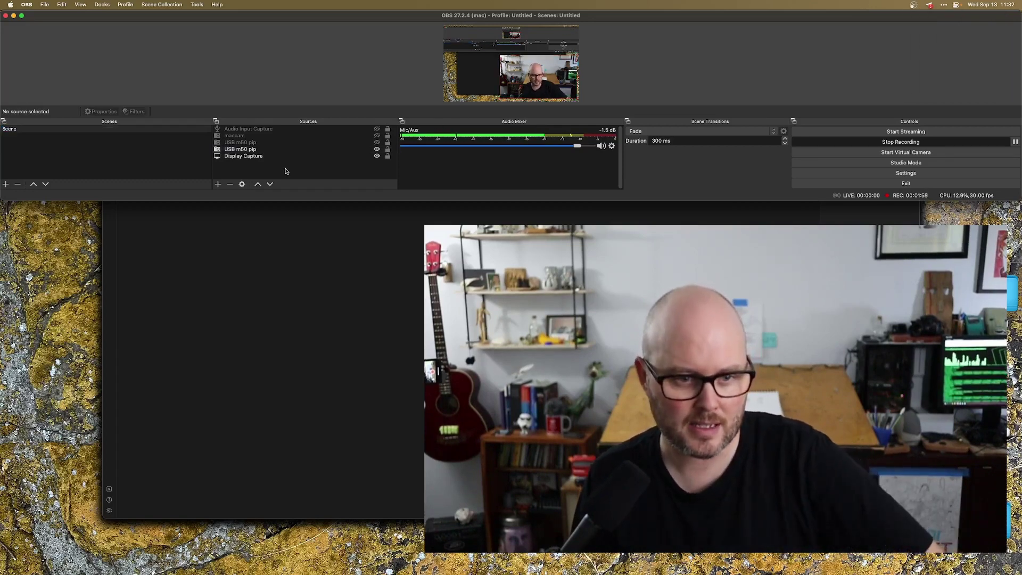
pyautogui.click(246, 158)
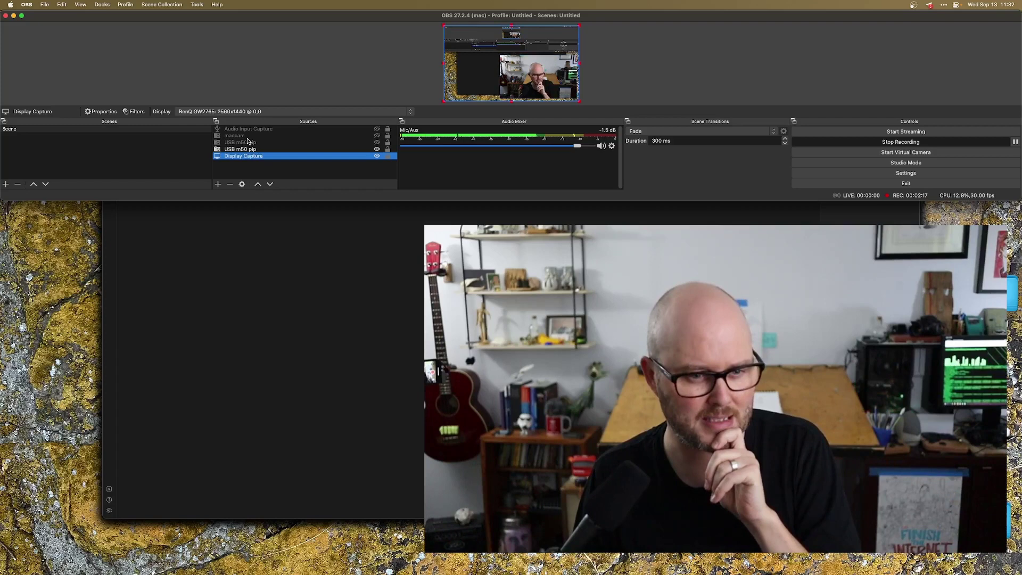
pyautogui.click(246, 136)
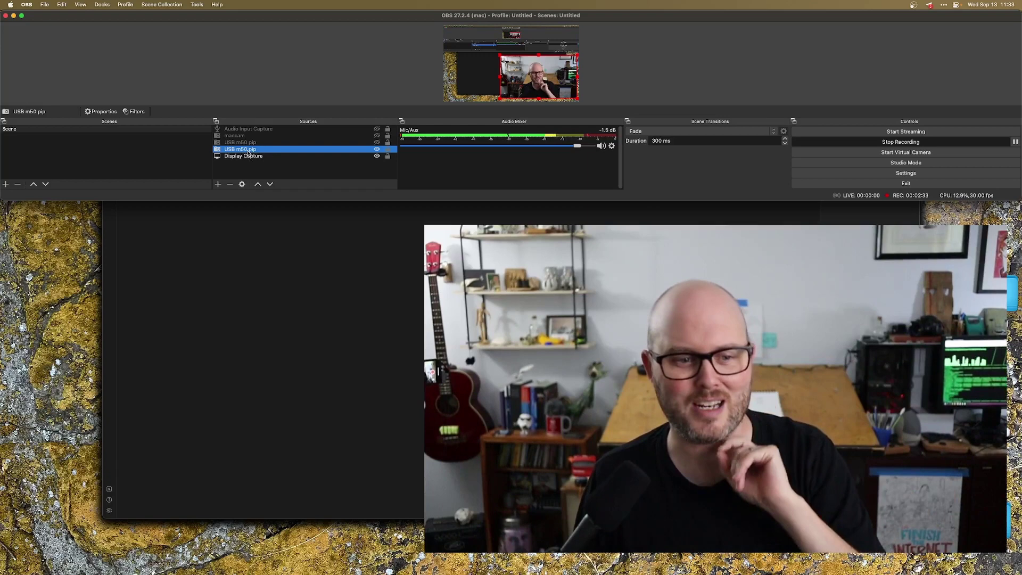
pyautogui.click(255, 144)
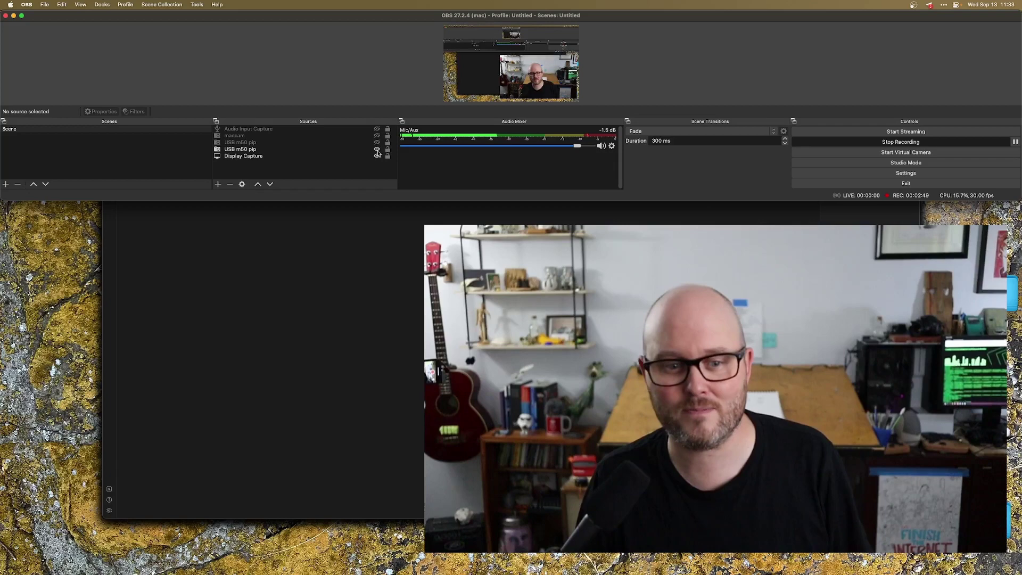
pyautogui.click(377, 150)
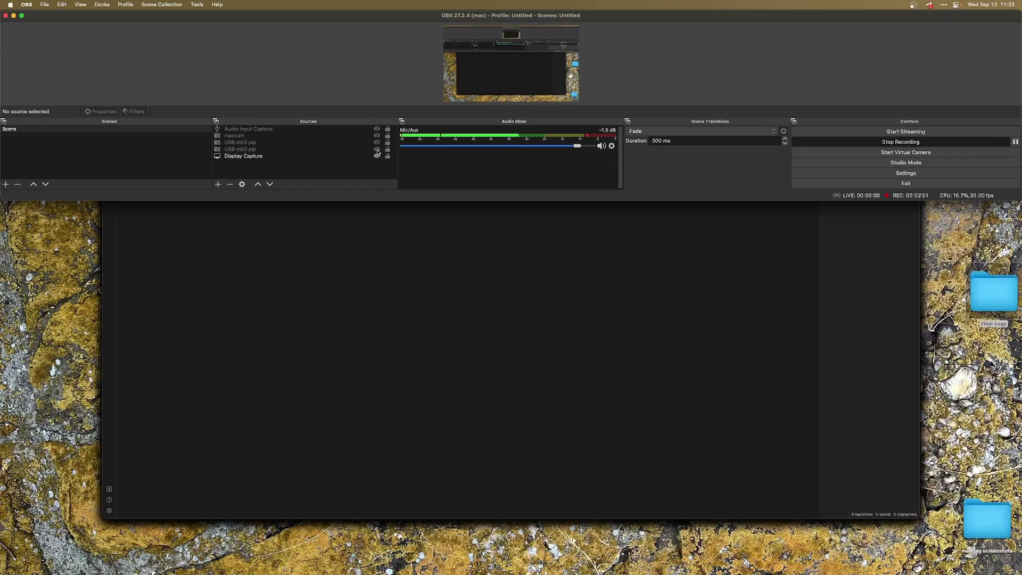
pyautogui.click(376, 150)
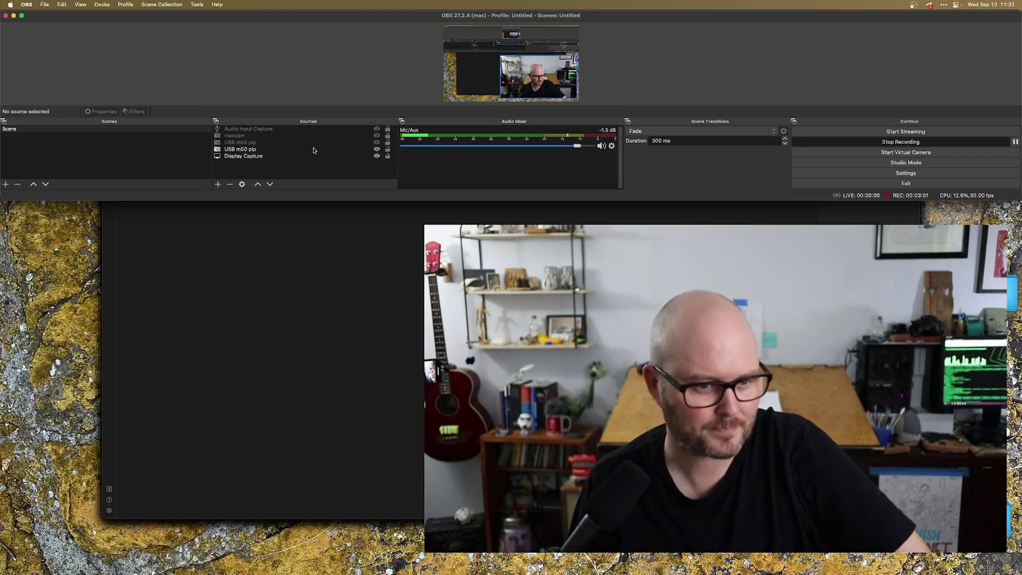
# Review 'USB m50 pip' properties, keeping EOS Webcam Utility and the 1280x720 preset, then cancel
pyautogui.rightClick(243, 152)
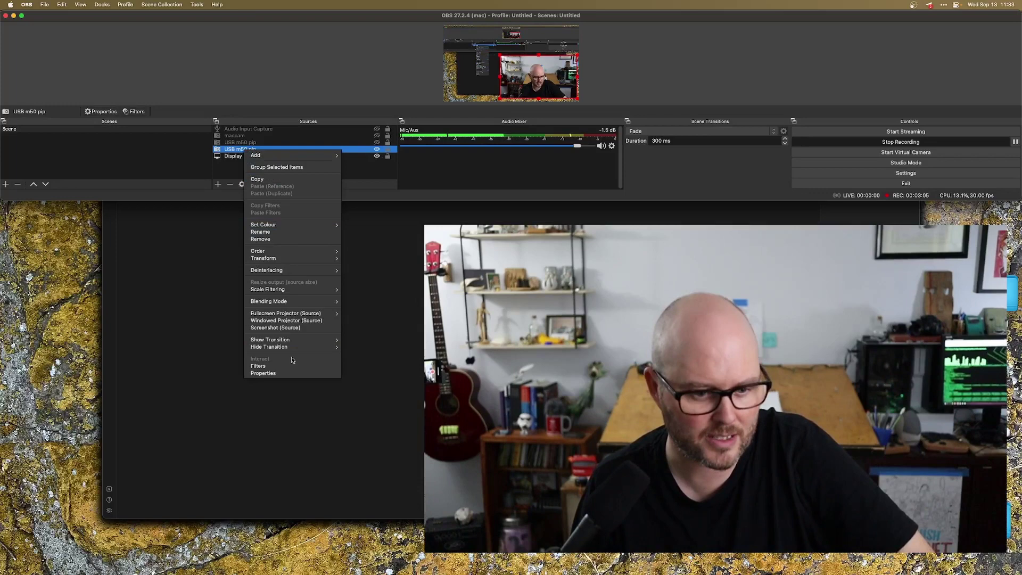
pyautogui.click(263, 373)
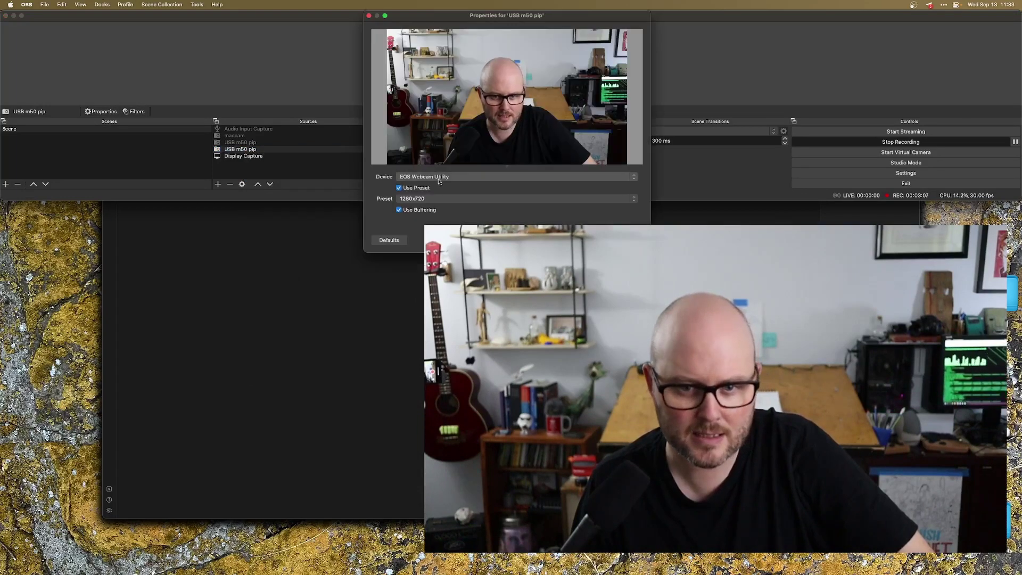
pyautogui.moveTo(516, 18); pyautogui.dragTo(259, 55)
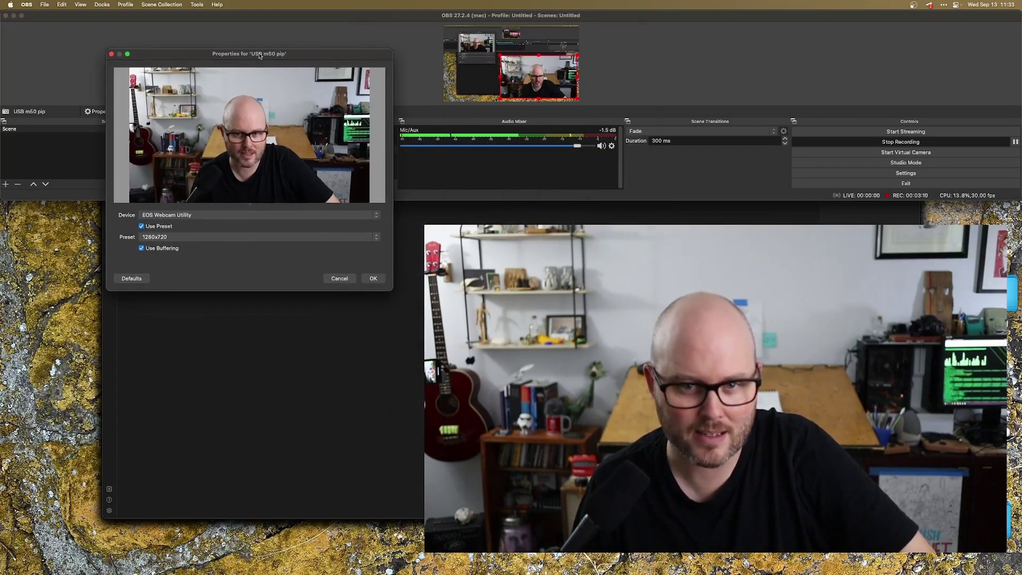
pyautogui.click(196, 217)
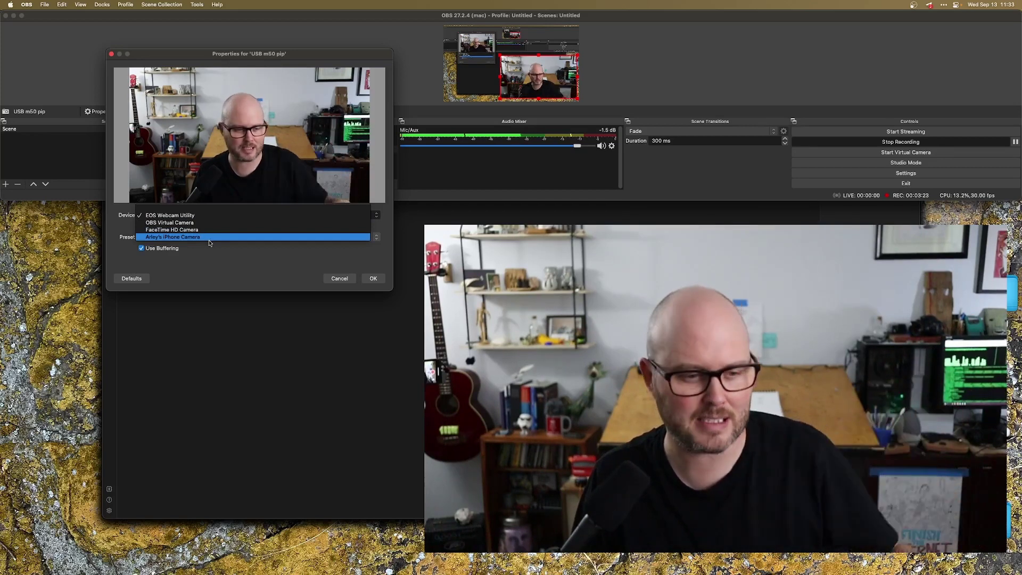
pyautogui.click(233, 265)
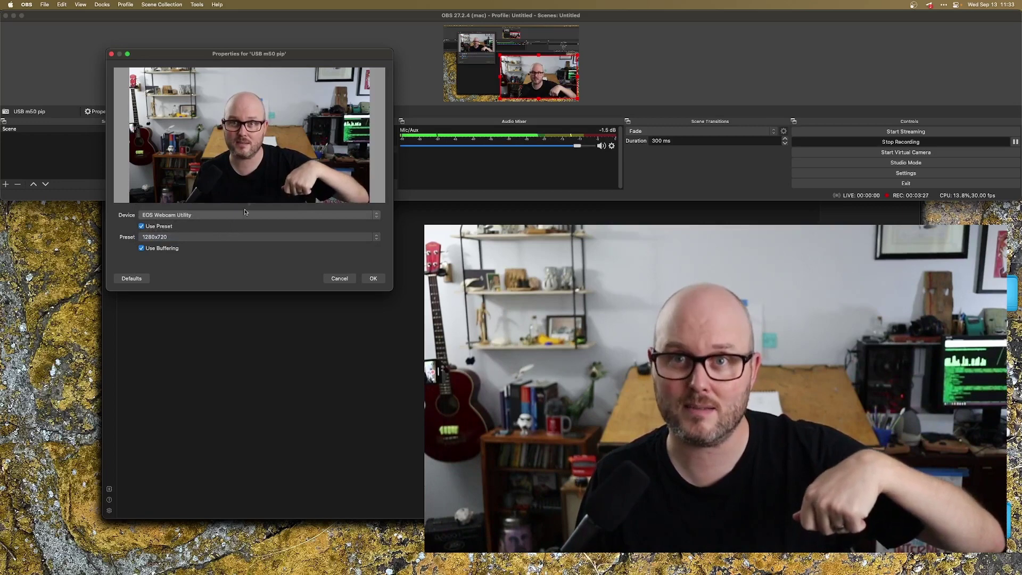
pyautogui.click(192, 236)
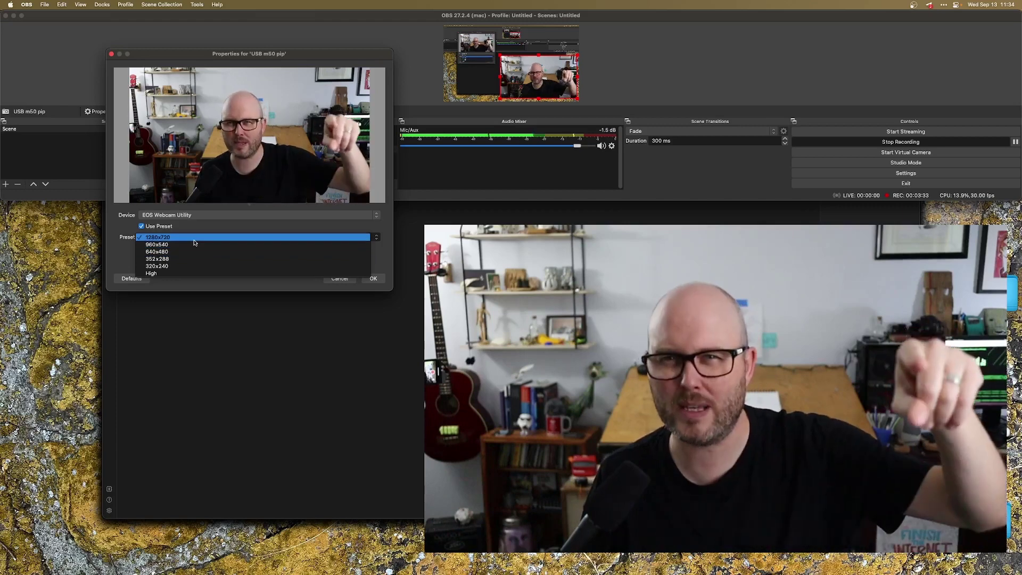
pyautogui.click(276, 228)
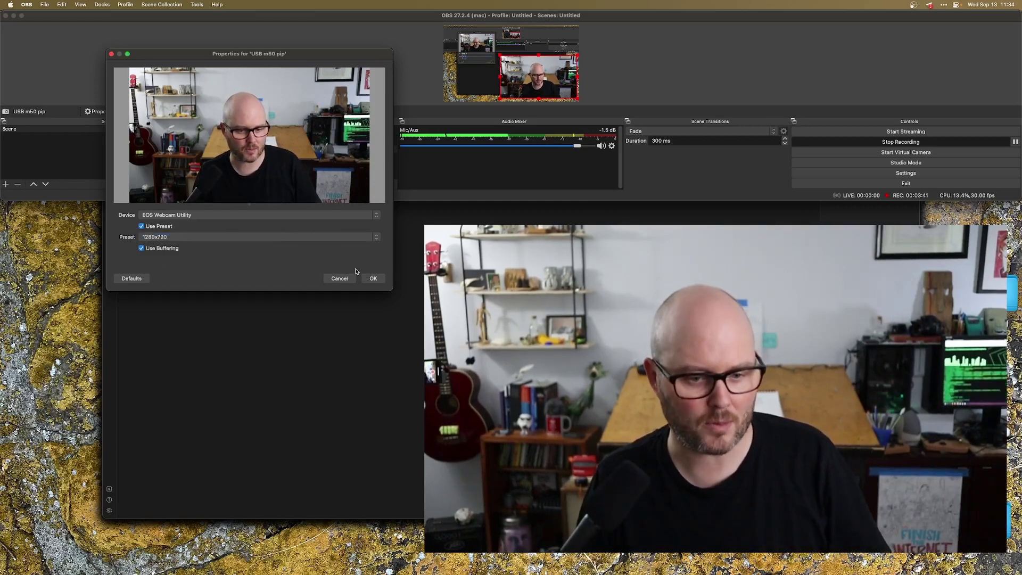
pyautogui.click(340, 280)
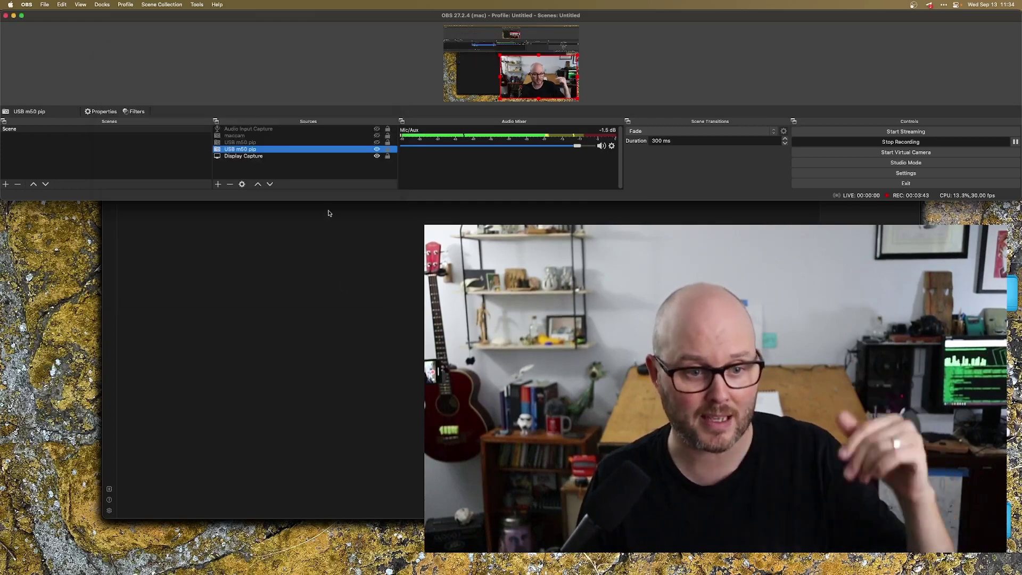
# Open the Mic/Aux audio properties and confirm the input device remains USB Audio CODEC
pyautogui.click(286, 165)
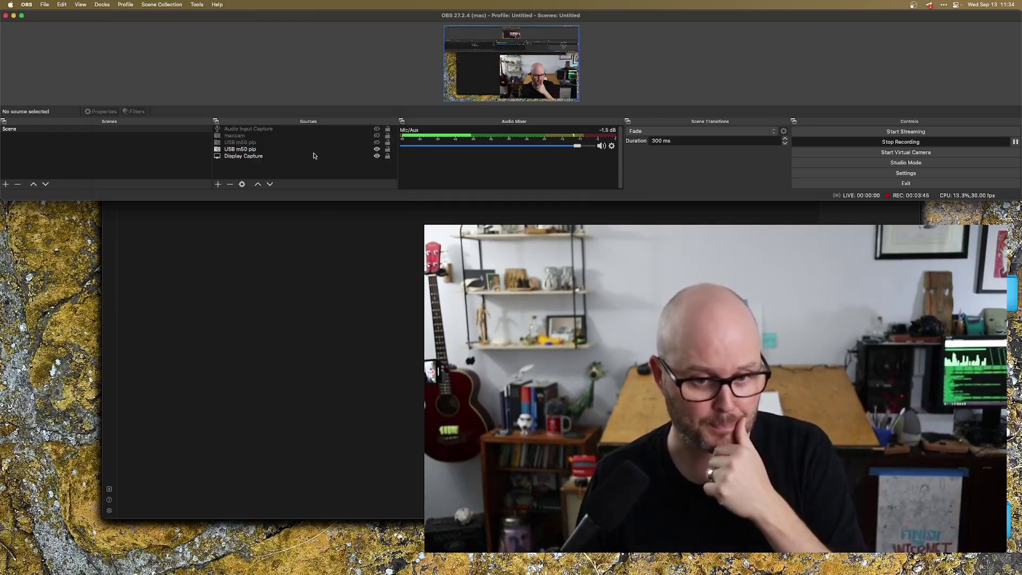
pyautogui.click(612, 146)
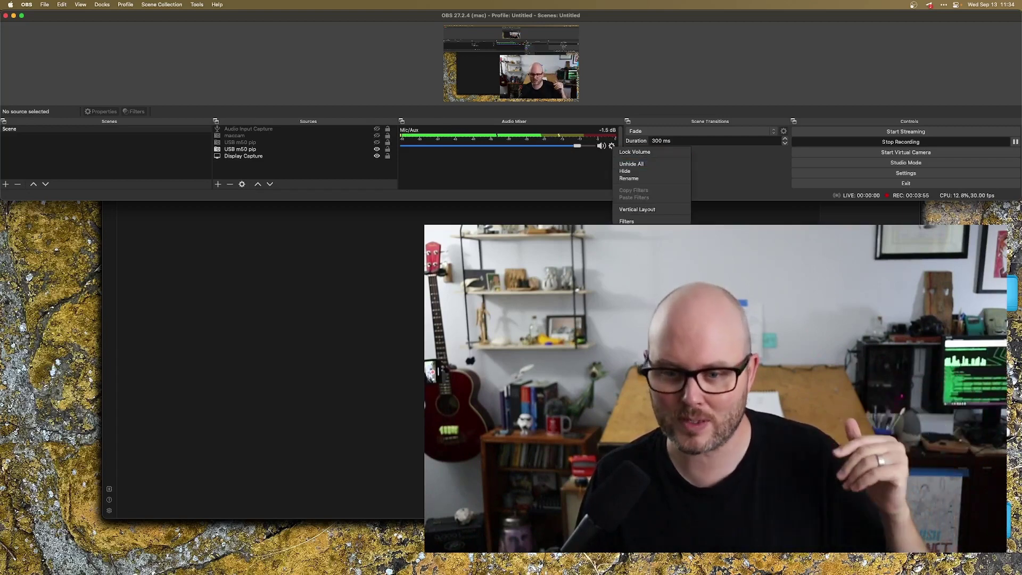
pyautogui.click(628, 233)
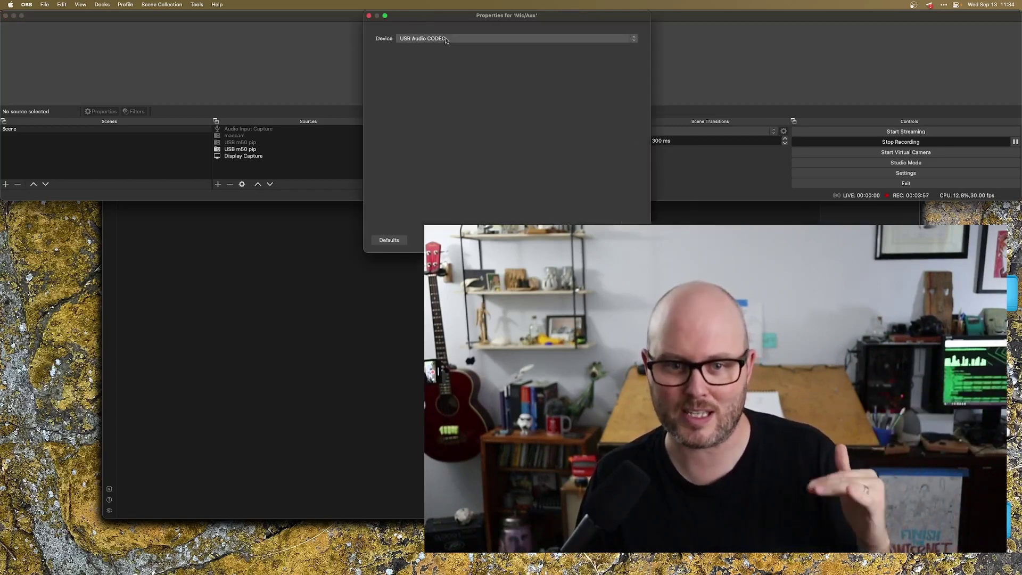
pyautogui.moveTo(447, 17); pyautogui.dragTo(223, 140)
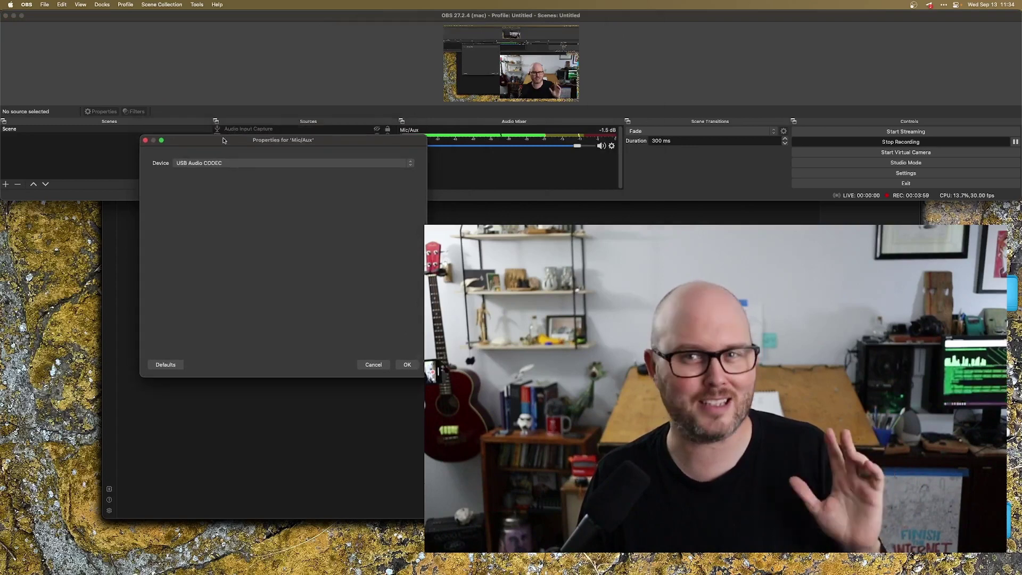
pyautogui.click(260, 167)
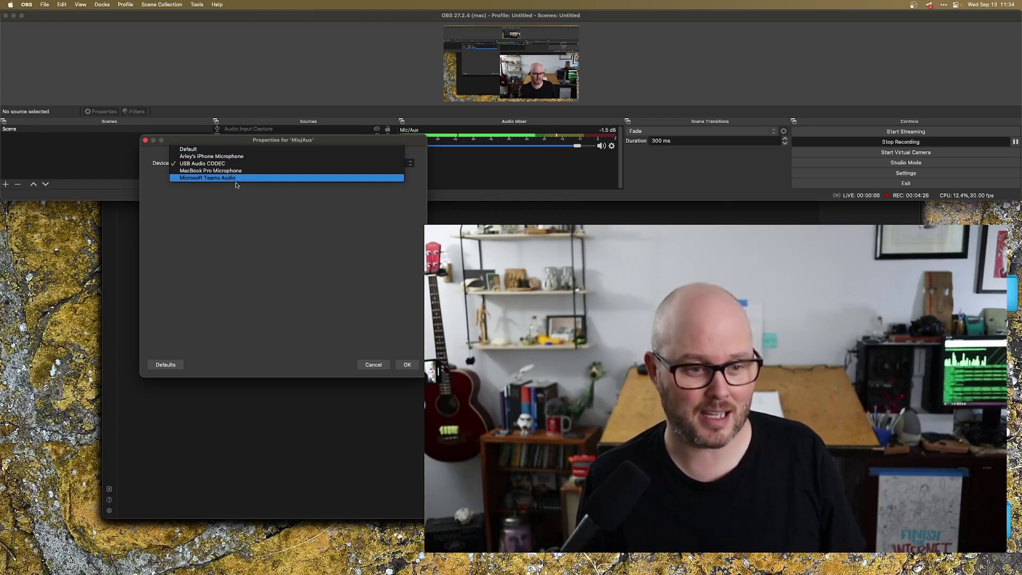
pyautogui.click(258, 206)
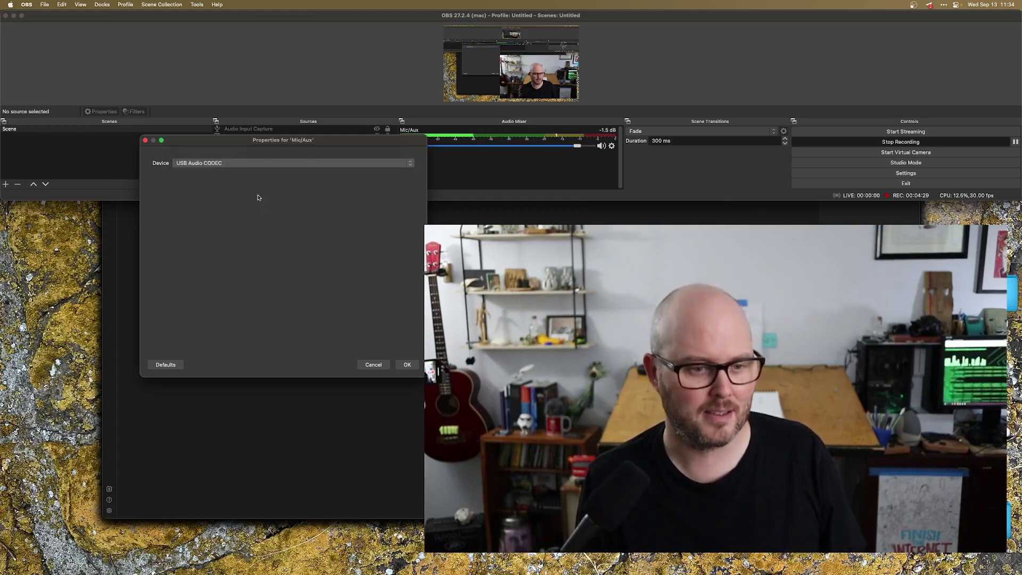
# Cancel the Mic/Aux properties, then check OBS's menu-bar quick options without changing anything
pyautogui.click(374, 365)
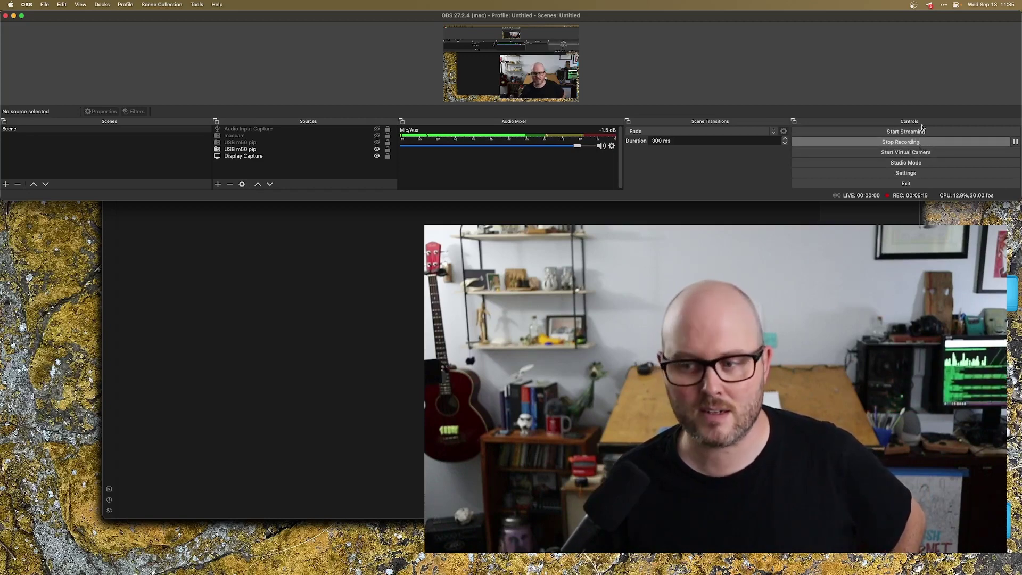
pyautogui.click(913, 5)
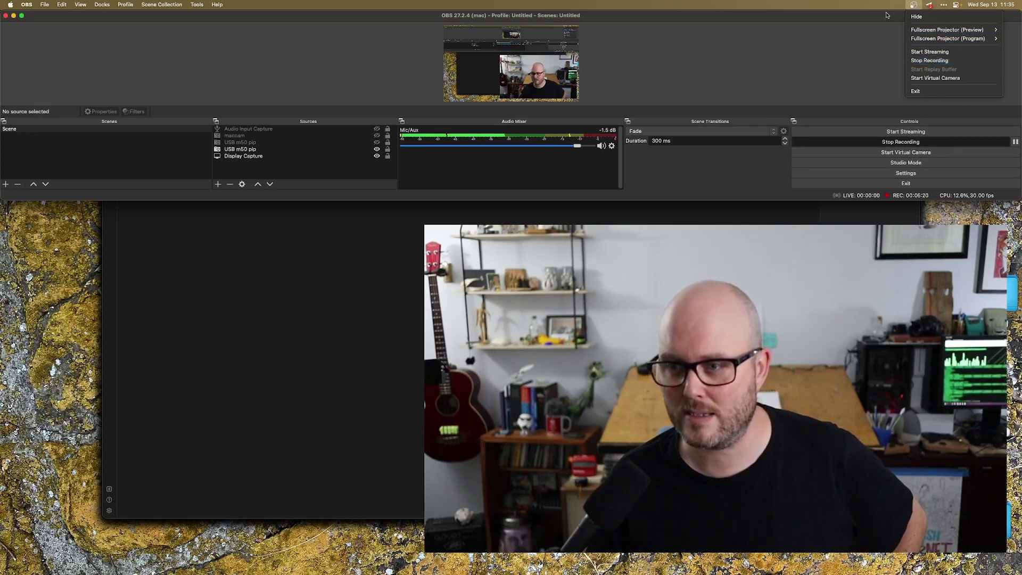
pyautogui.click(886, 5)
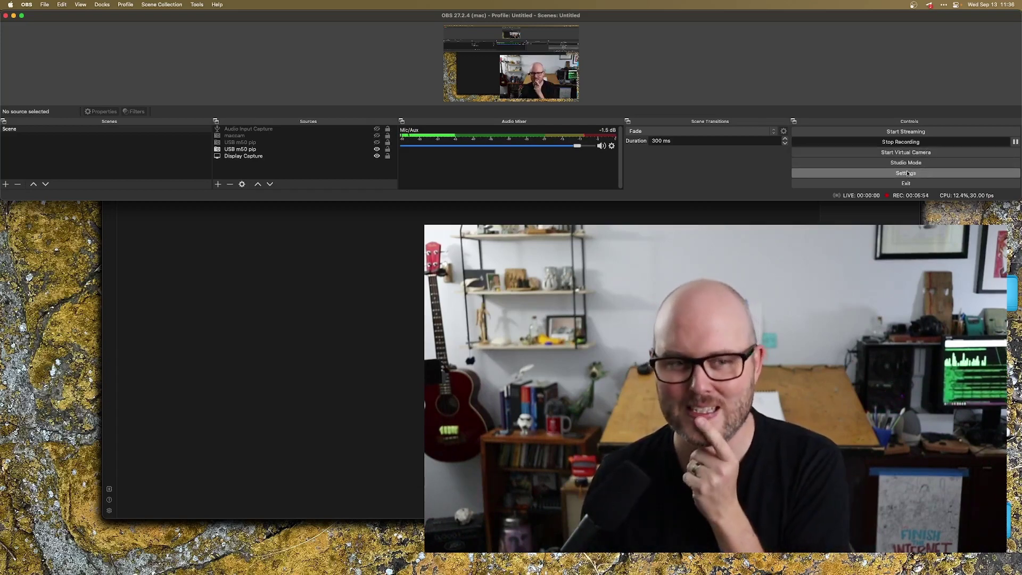
# Bring up OBS Settings on the Output page showing Simple mode, 5000 Kbps video, mkv recordings
pyautogui.click(907, 173)
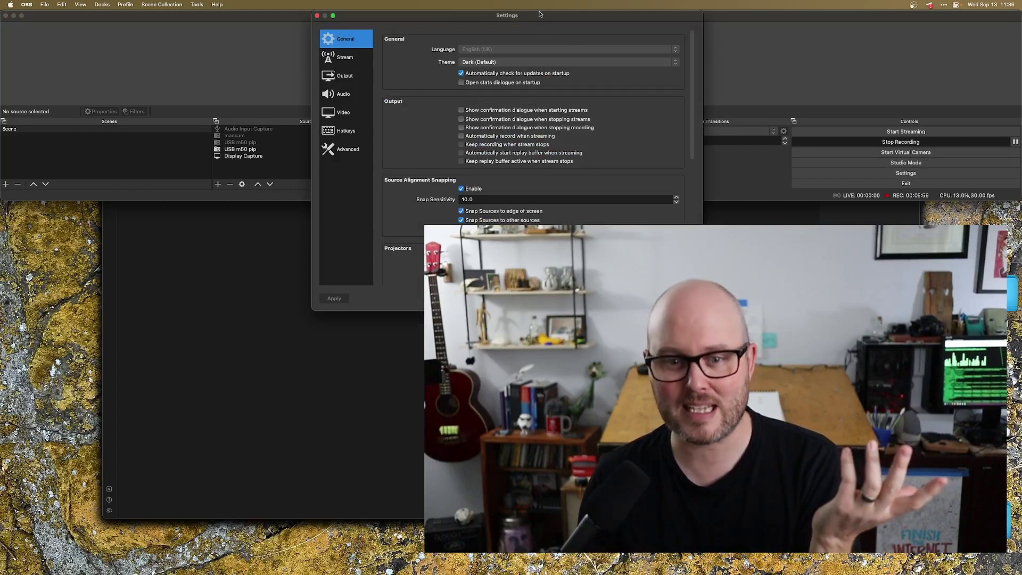
pyautogui.moveTo(539, 13); pyautogui.dragTo(274, 63)
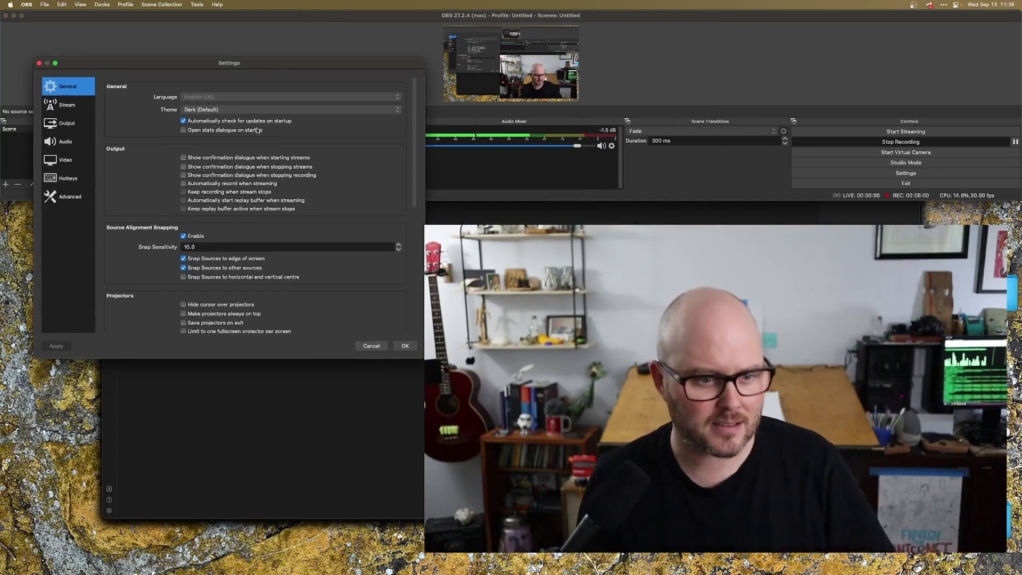
pyautogui.scroll(-10, 309, 235)
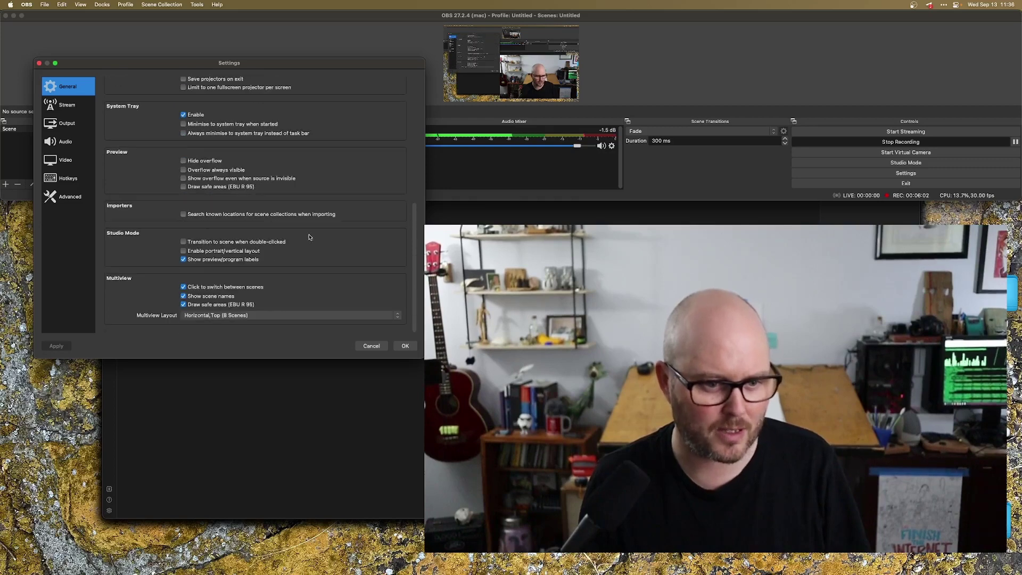
pyautogui.click(66, 124)
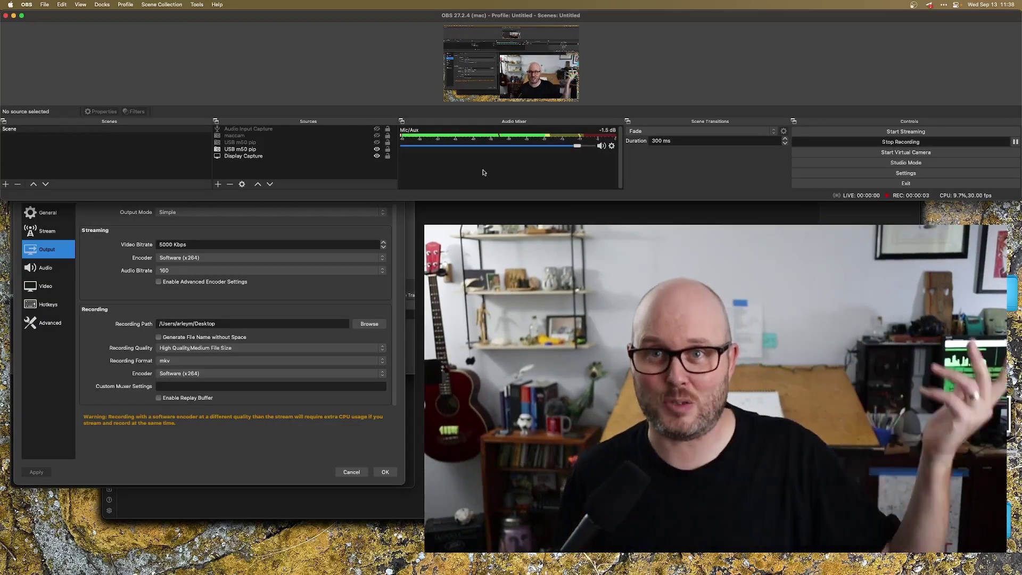
# Take a window screenshot of the OBS Settings Output page, opening it in Preview
pyautogui.press('super+shift+4')
pyautogui.press('space')
pyautogui.click(137, 335)
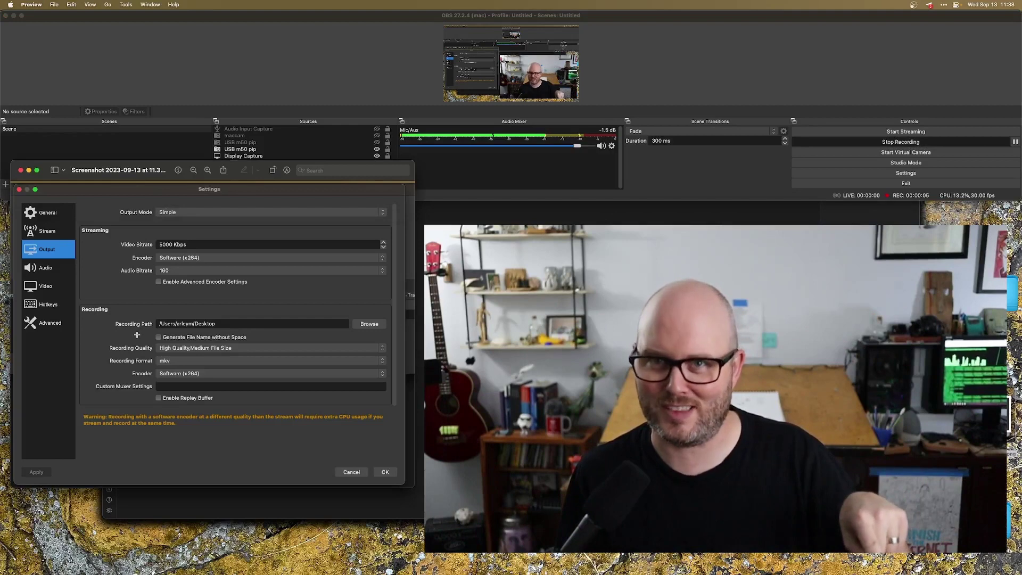